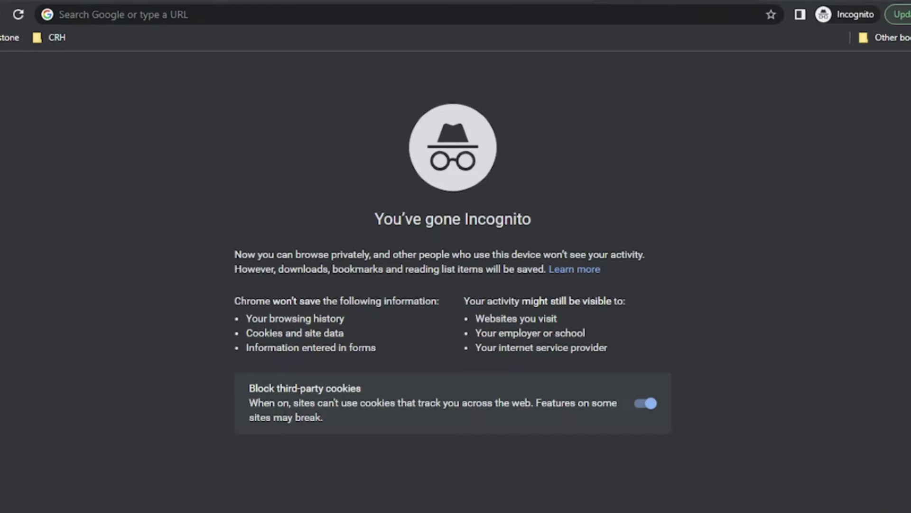
# Search Google for "snowflake login page" and open the "Login | Snowflake Web User Interface" result
pyautogui.hotkey('ctrl', 'l')
pyautogui.write('sn')
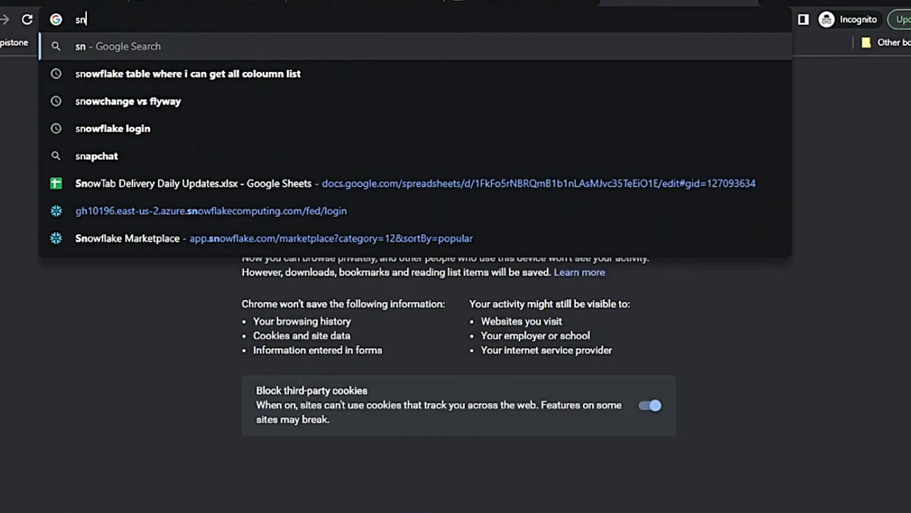
pyautogui.write('owflake ')
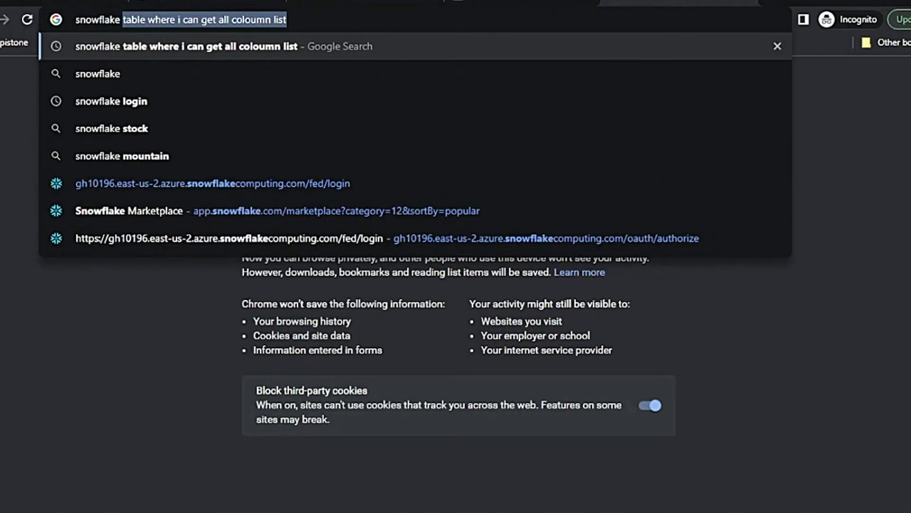
pyautogui.write('login page')
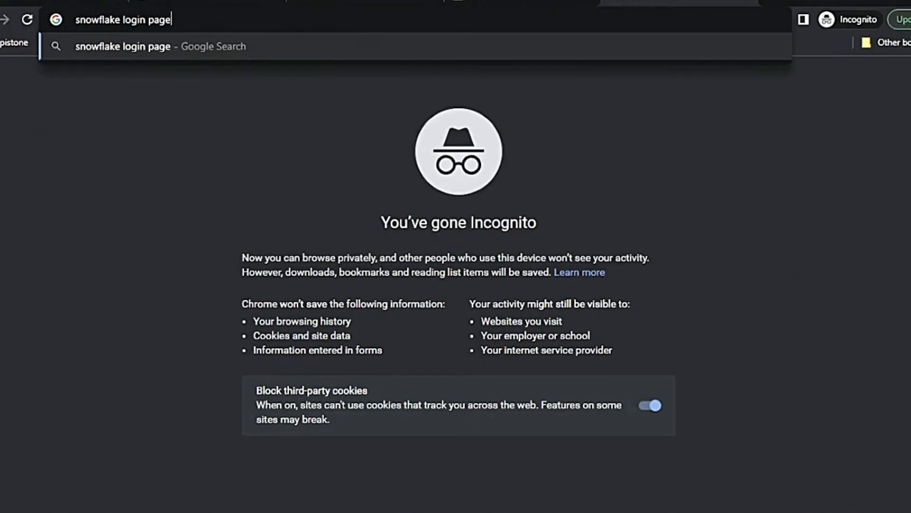
pyautogui.press('Return')
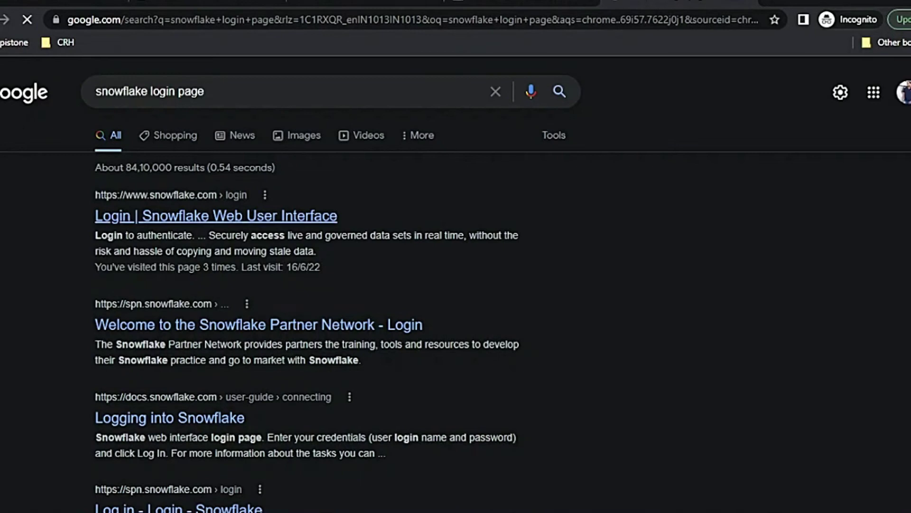
pyautogui.click(216, 216)
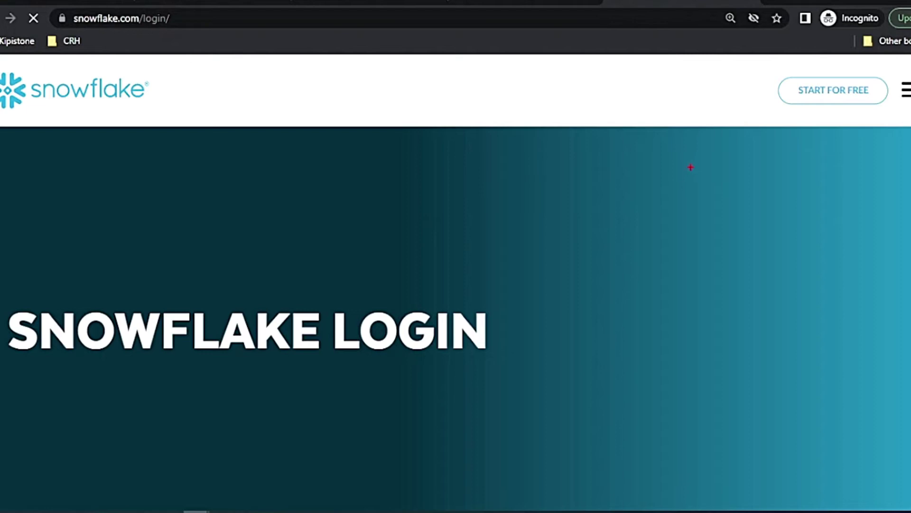
# Open Snowflake's free trial sign-up page and circle the 30-day, free and $400 terms of the offer in red
pyautogui.moveTo(800, 115)
pyautogui.mouseDown()
pyautogui.moveTo(849, 119)
pyautogui.moveTo(833, 114)
pyautogui.mouseUp()
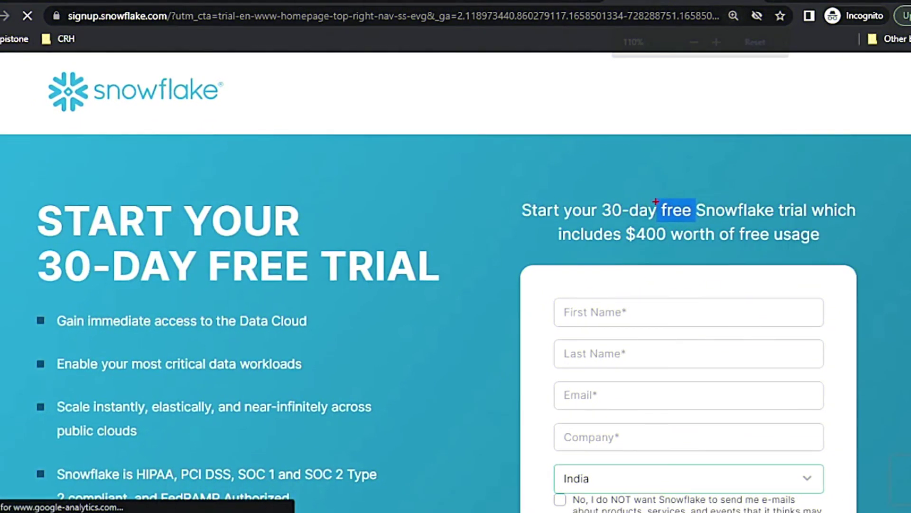
pyautogui.moveTo(677, 193)
pyautogui.mouseDown()
pyautogui.moveTo(648, 212)
pyautogui.moveTo(698, 228)
pyautogui.moveTo(703, 200)
pyautogui.moveTo(672, 196)
pyautogui.mouseUp()
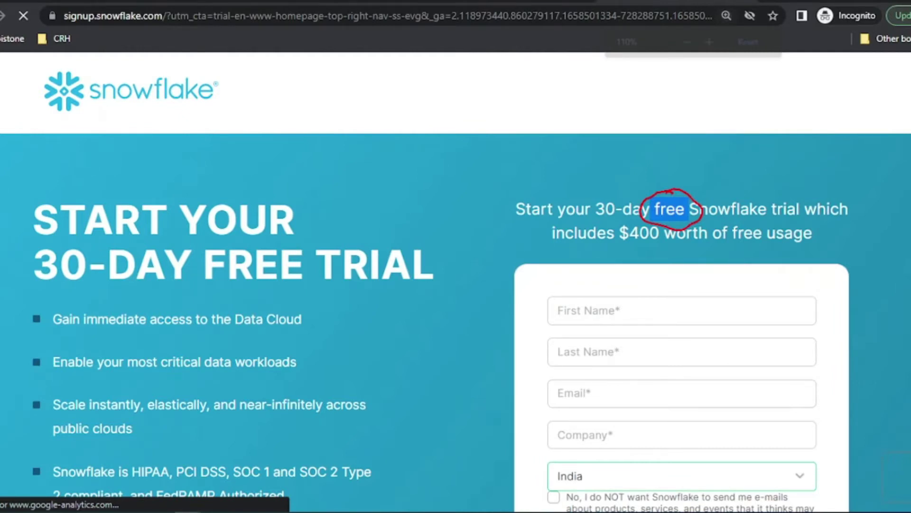
pyautogui.moveTo(599, 220)
pyautogui.mouseDown()
pyautogui.moveTo(633, 218)
pyautogui.moveTo(596, 220)
pyautogui.mouseUp()
pyautogui.moveTo(620, 246)
pyautogui.mouseDown()
pyautogui.moveTo(672, 246)
pyautogui.moveTo(613, 252)
pyautogui.mouseUp()
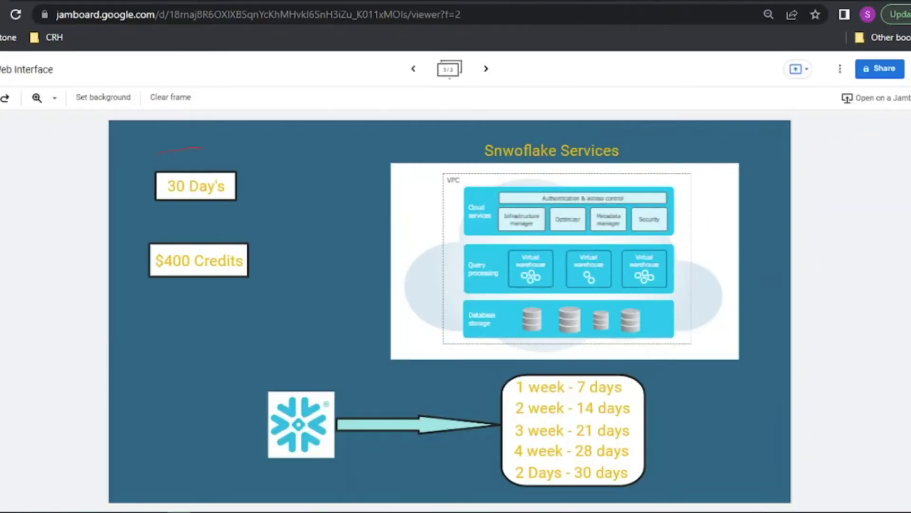
# Switch to the Jamboard trial slide and mark the 30 Day's, $400 Credits and weekly schedule boxes in red
pyautogui.moveTo(238, 216); pyautogui.dragTo(189, 150)
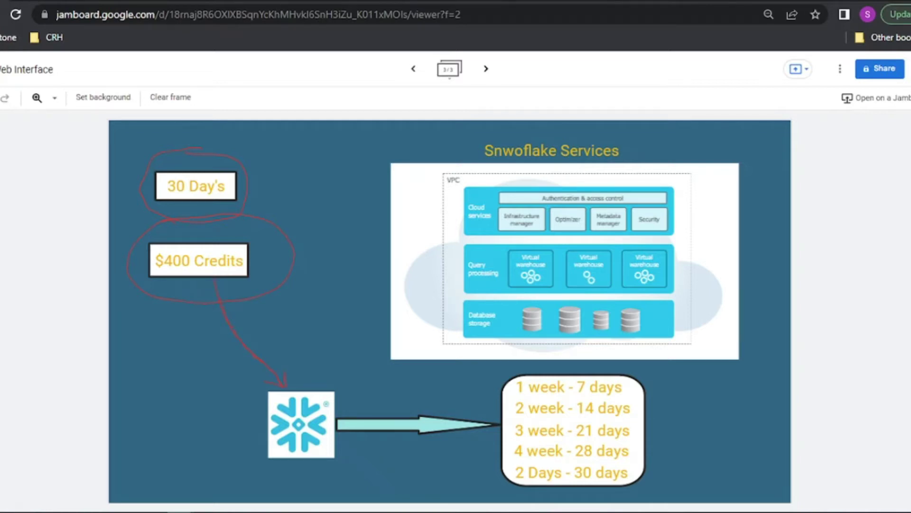
pyautogui.moveTo(514, 401)
pyautogui.mouseDown()
pyautogui.moveTo(545, 403)
pyautogui.moveTo(541, 444)
pyautogui.mouseUp()
pyautogui.moveTo(530, 374); pyautogui.dragTo(522, 493)
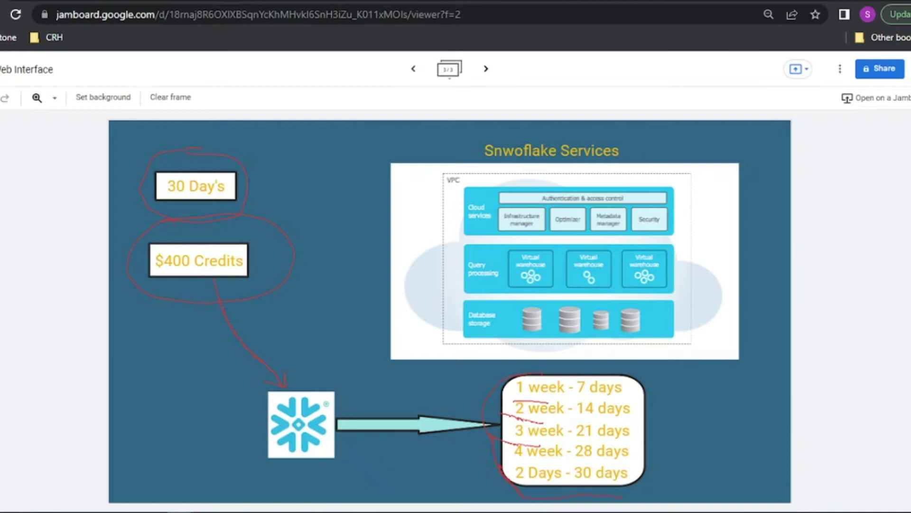
pyautogui.moveTo(670, 420)
pyautogui.mouseDown()
pyautogui.moveTo(578, 351)
pyautogui.moveTo(534, 360)
pyautogui.mouseUp()
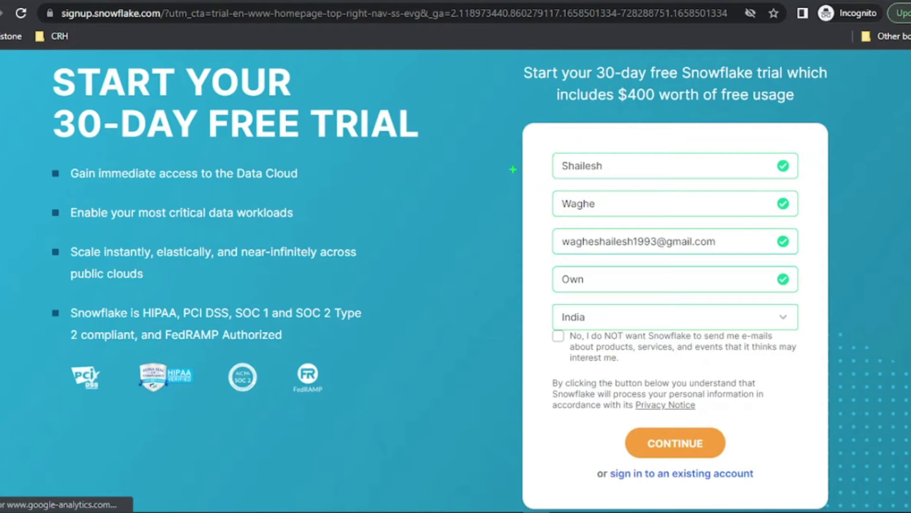
# On the Snowflake sign-up form, draw a green brace beside the filled-in fields and tick the first name, last name, email and company
pyautogui.moveTo(508, 160)
pyautogui.mouseDown()
pyautogui.moveTo(497, 256)
pyautogui.moveTo(503, 346)
pyautogui.moveTo(521, 356)
pyautogui.mouseUp()
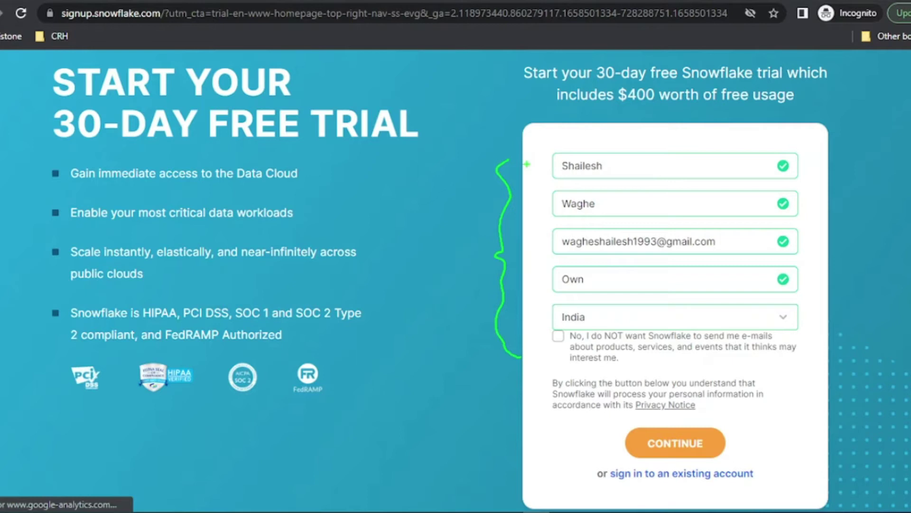
pyautogui.moveTo(537, 175); pyautogui.dragTo(558, 174)
pyautogui.moveTo(534, 222); pyautogui.dragTo(566, 211)
pyautogui.moveTo(536, 252); pyautogui.dragTo(568, 242)
pyautogui.moveTo(543, 288); pyautogui.dragTo(560, 280)
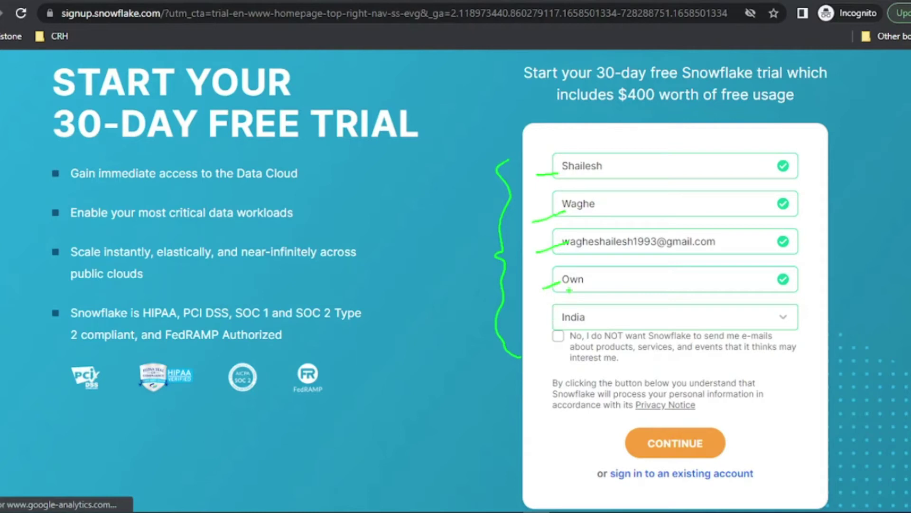
# Circle the email and company fields in green and mark the country, the e-mail opt-out text and the continue option
pyautogui.moveTo(548, 242)
pyautogui.mouseDown()
pyautogui.moveTo(537, 244)
pyautogui.moveTo(556, 240)
pyautogui.mouseUp()
pyautogui.moveTo(549, 276)
pyautogui.mouseDown()
pyautogui.moveTo(538, 289)
pyautogui.moveTo(557, 286)
pyautogui.moveTo(538, 281)
pyautogui.mouseUp()
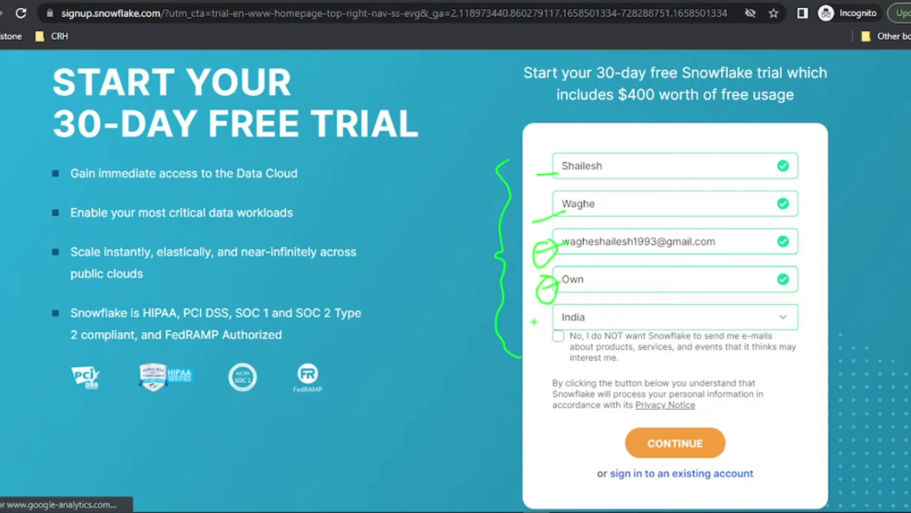
pyautogui.moveTo(580, 323)
pyautogui.mouseDown()
pyautogui.moveTo(566, 325)
pyautogui.moveTo(582, 325)
pyautogui.moveTo(575, 346)
pyautogui.moveTo(567, 324)
pyautogui.mouseUp()
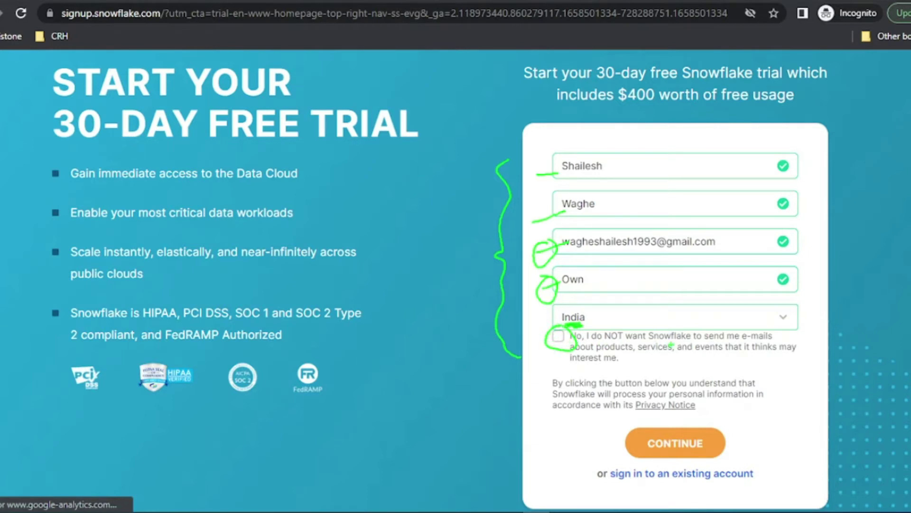
pyautogui.moveTo(707, 340); pyautogui.dragTo(788, 346)
pyautogui.moveTo(613, 354); pyautogui.dragTo(737, 354)
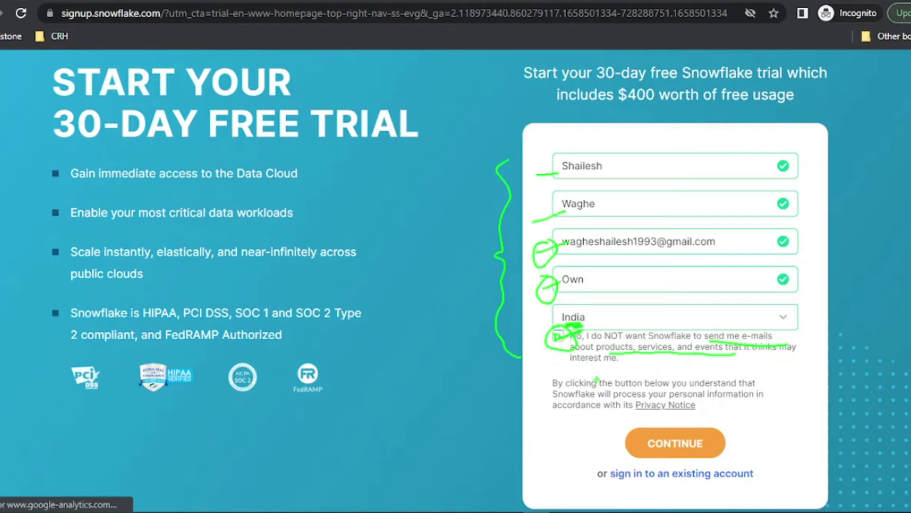
pyautogui.moveTo(665, 420)
pyautogui.mouseDown()
pyautogui.moveTo(632, 436)
pyautogui.moveTo(718, 448)
pyautogui.moveTo(654, 411)
pyautogui.mouseUp()
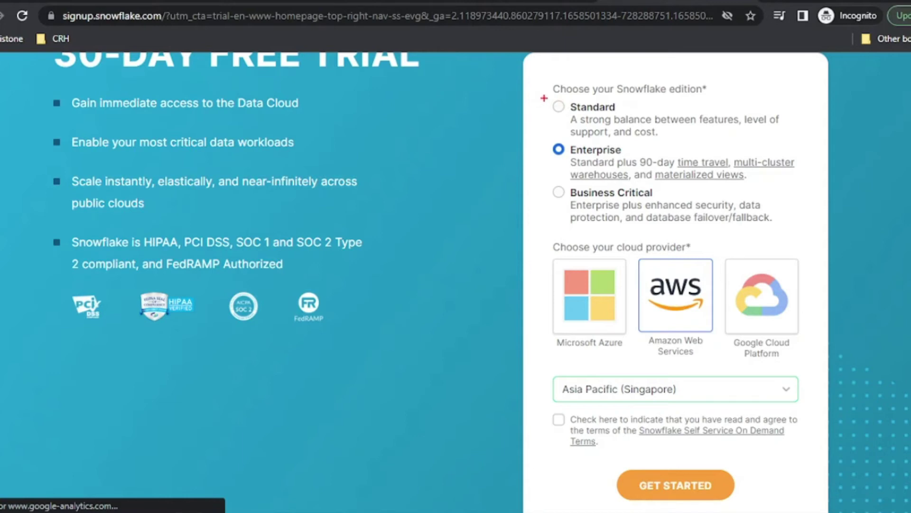
# Frame the Snowflake edition choices in red and tick Standard, Enterprise and Business Critical in blue
pyautogui.moveTo(544, 97)
pyautogui.mouseDown()
pyautogui.moveTo(720, 221)
pyautogui.moveTo(810, 241)
pyautogui.mouseUp()
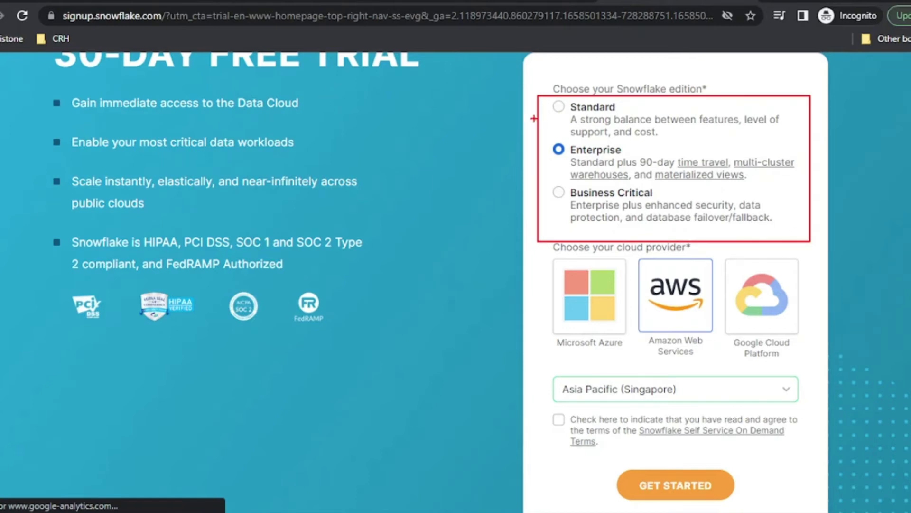
pyautogui.press('b')
pyautogui.moveTo(543, 116); pyautogui.dragTo(576, 108)
pyautogui.moveTo(542, 154); pyautogui.dragTo(573, 148)
pyautogui.moveTo(544, 201); pyautogui.dragTo(573, 192)
# Underline the Standard edition's support and cost and Enterprise's 90-day time travel, multi-cluster warehouses and materialized views in green
pyautogui.moveTo(593, 114); pyautogui.dragTo(632, 115)
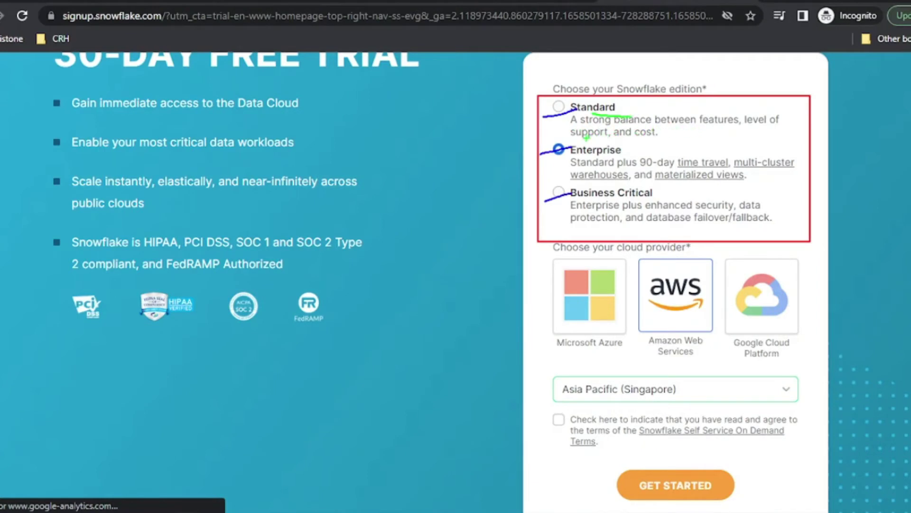
pyautogui.moveTo(580, 140)
pyautogui.mouseDown()
pyautogui.moveTo(667, 141)
pyautogui.moveTo(672, 167)
pyautogui.moveTo(801, 170)
pyautogui.mouseUp()
pyautogui.moveTo(658, 183); pyautogui.dragTo(754, 185)
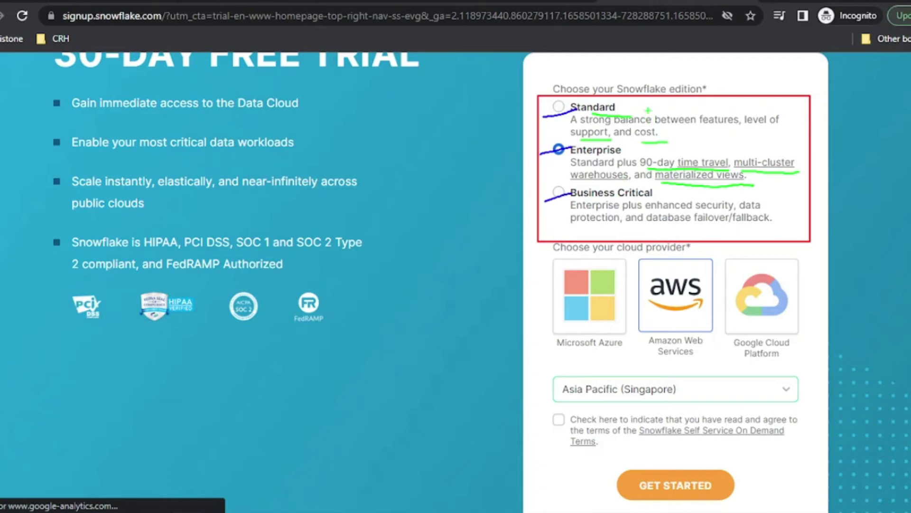
pyautogui.moveTo(689, 136)
pyautogui.mouseDown()
pyautogui.moveTo(686, 152)
pyautogui.moveTo(687, 140)
pyautogui.mouseUp()
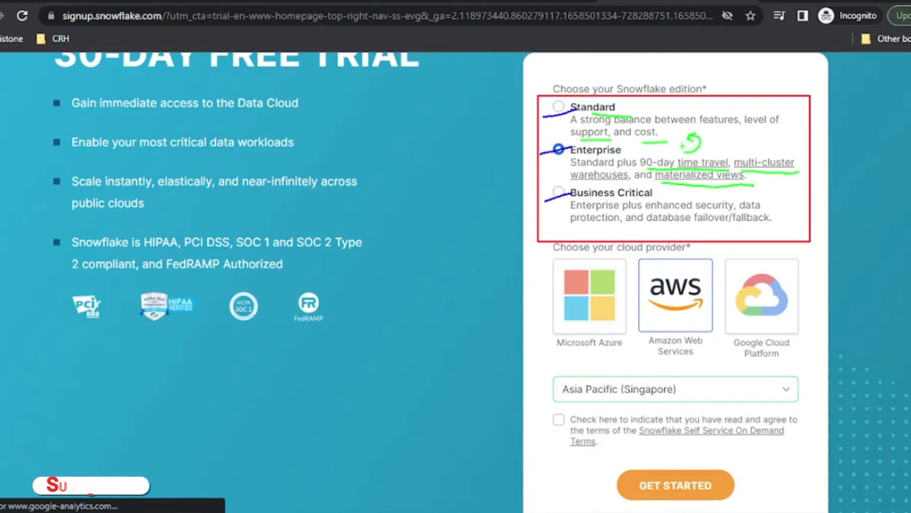
# Underline Business Critical's security, protection and failover features in green, and mark the Enterprise edition with a red tick and green box
pyautogui.moveTo(574, 196); pyautogui.dragTo(597, 199)
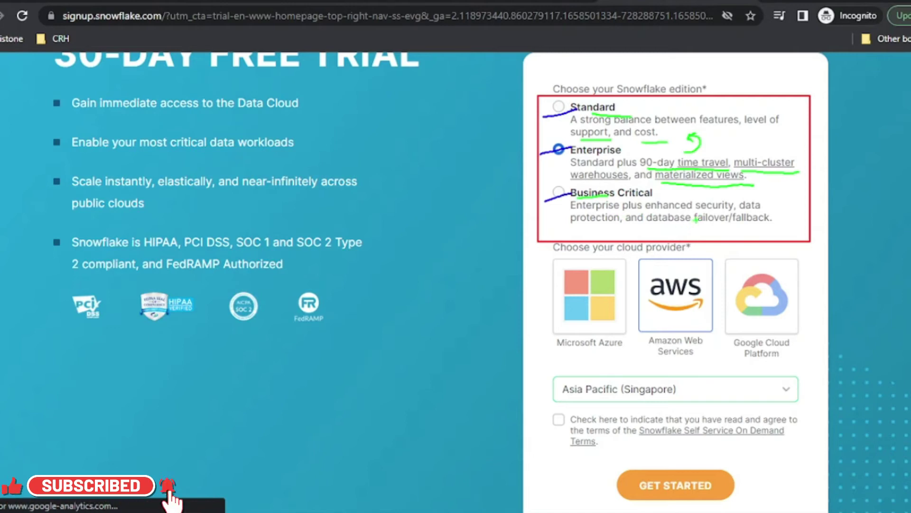
pyautogui.moveTo(642, 209); pyautogui.dragTo(734, 211)
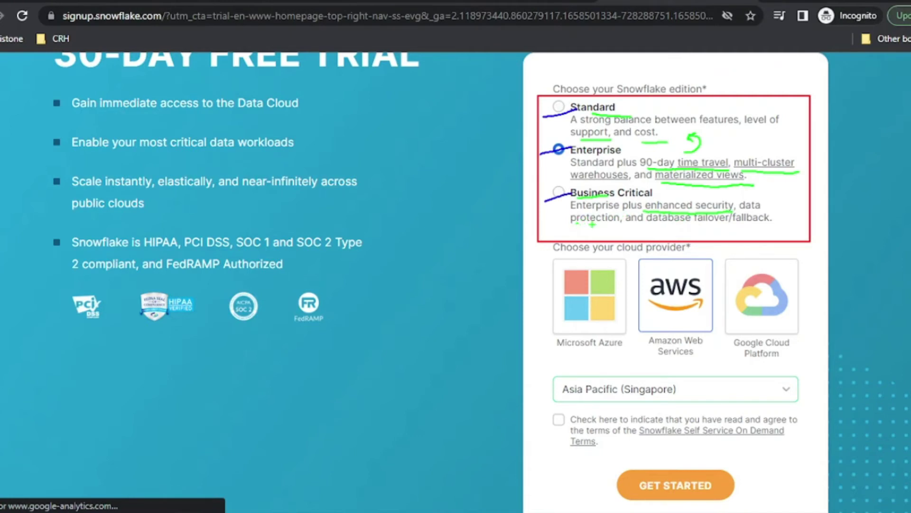
pyautogui.moveTo(575, 223); pyautogui.dragTo(776, 228)
pyautogui.moveTo(672, 206); pyautogui.dragTo(674, 211)
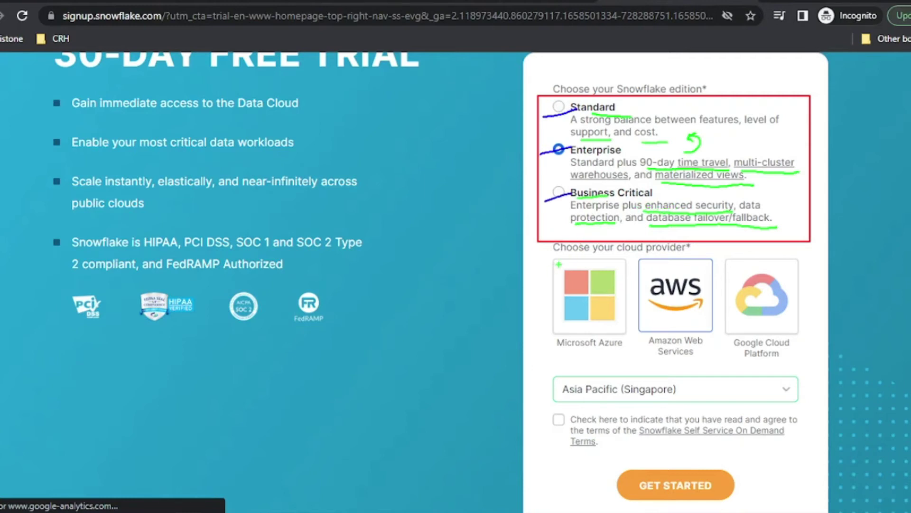
pyautogui.moveTo(544, 148); pyautogui.dragTo(582, 139)
pyautogui.moveTo(542, 137); pyautogui.dragTo(633, 171)
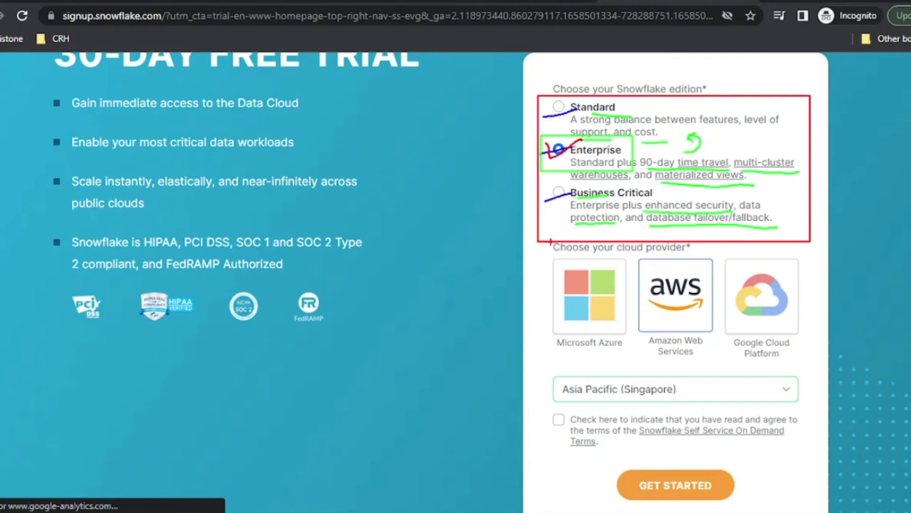
# Frame the cloud provider choices in red, underline all three providers in green and box Amazon Web Services
pyautogui.moveTo(548, 237)
pyautogui.mouseDown()
pyautogui.moveTo(753, 344)
pyautogui.moveTo(820, 359)
pyautogui.mouseUp()
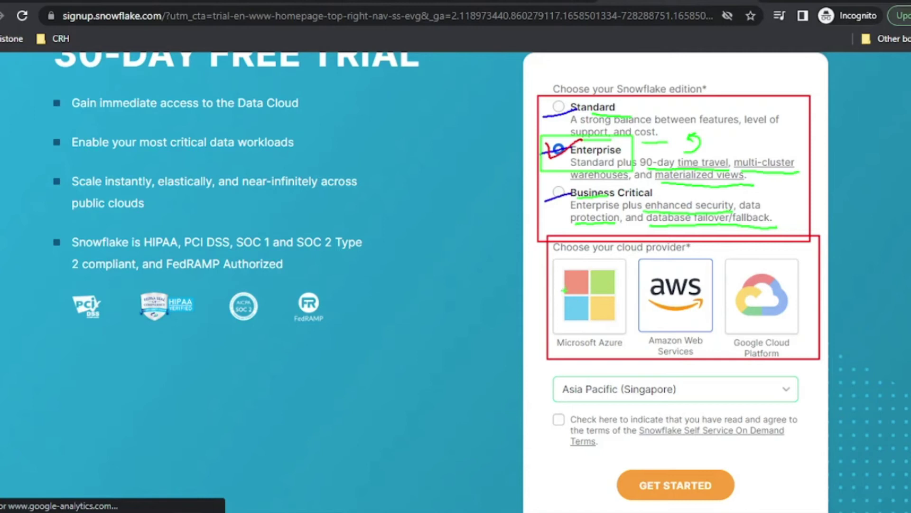
pyautogui.moveTo(567, 351); pyautogui.dragTo(684, 339)
pyautogui.moveTo(738, 357); pyautogui.dragTo(779, 351)
pyautogui.moveTo(632, 258)
pyautogui.mouseDown()
pyautogui.moveTo(692, 326)
pyautogui.moveTo(720, 341)
pyautogui.mouseUp()
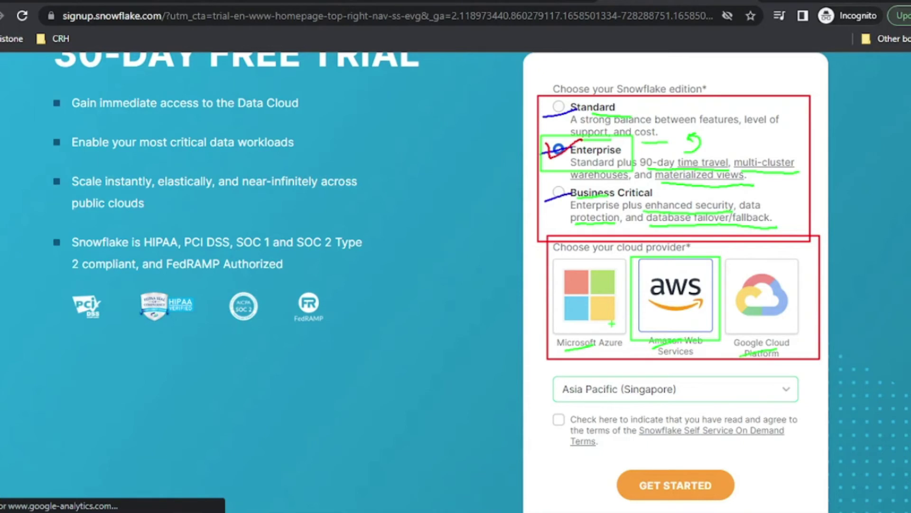
pyautogui.moveTo(648, 350); pyautogui.dragTo(636, 353)
# Tick the Asia Pacific (Singapore) region in green and mark the terms agreement checkbox and the Get Started option
pyautogui.moveTo(542, 382); pyautogui.dragTo(591, 373)
pyautogui.moveTo(540, 380)
pyautogui.mouseDown()
pyautogui.moveTo(545, 369)
pyautogui.moveTo(548, 380)
pyautogui.mouseUp()
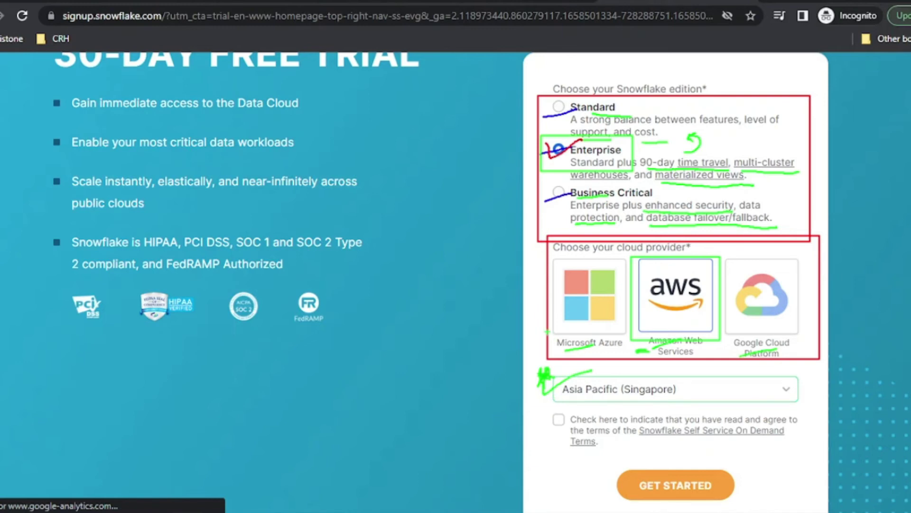
pyautogui.moveTo(531, 314); pyautogui.dragTo(539, 317)
pyautogui.moveTo(533, 386)
pyautogui.mouseDown()
pyautogui.moveTo(538, 397)
pyautogui.moveTo(556, 386)
pyautogui.moveTo(563, 430)
pyautogui.moveTo(569, 410)
pyautogui.mouseUp()
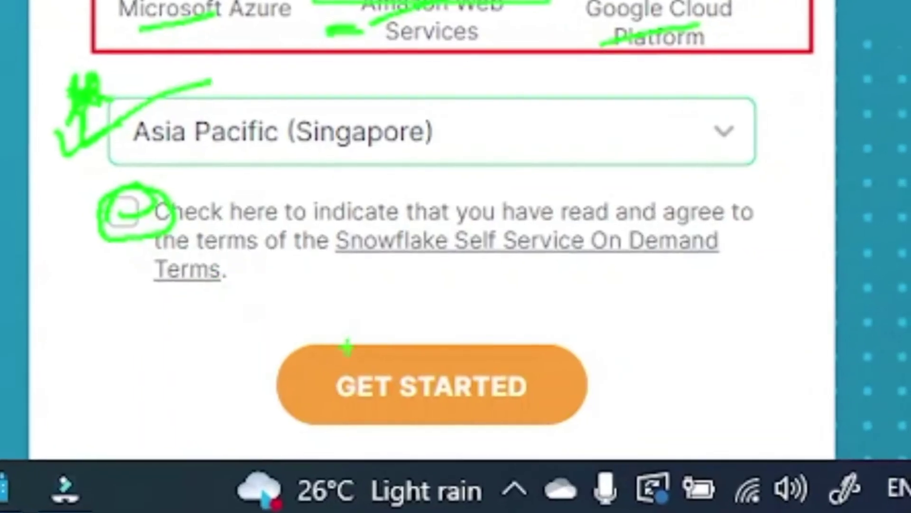
pyautogui.moveTo(377, 281)
pyautogui.mouseDown()
pyautogui.moveTo(489, 416)
pyautogui.moveTo(638, 475)
pyautogui.mouseUp()
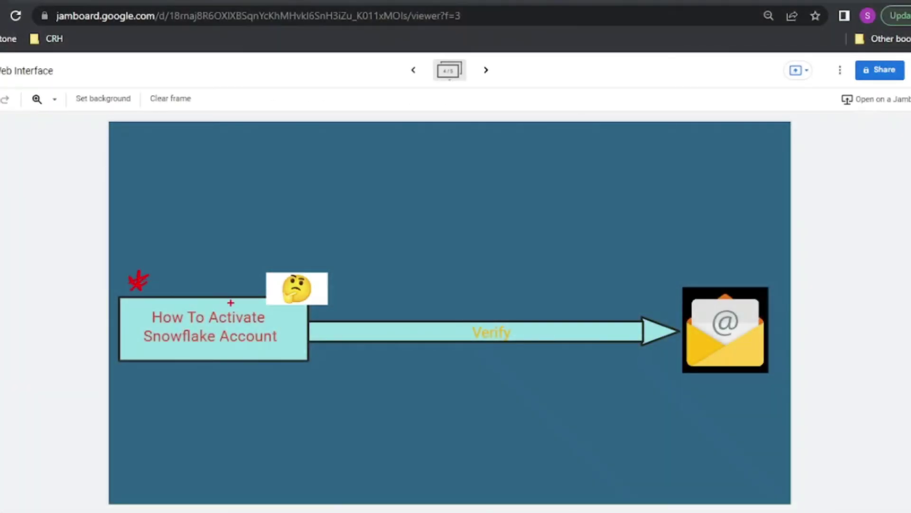
# On the Jamboard activation slide, mark "How To Activate Snowflake Account" and underline the Verify arrow in red
pyautogui.moveTo(213, 329); pyautogui.dragTo(264, 314)
pyautogui.moveTo(478, 348); pyautogui.dragTo(514, 345)
pyautogui.moveTo(469, 352); pyautogui.dragTo(528, 350)
# Switch to the "Activate Your Snowflake Account!" email in Gmail, underline its subject in red and open the account activation page
pyautogui.moveTo(200, 511)
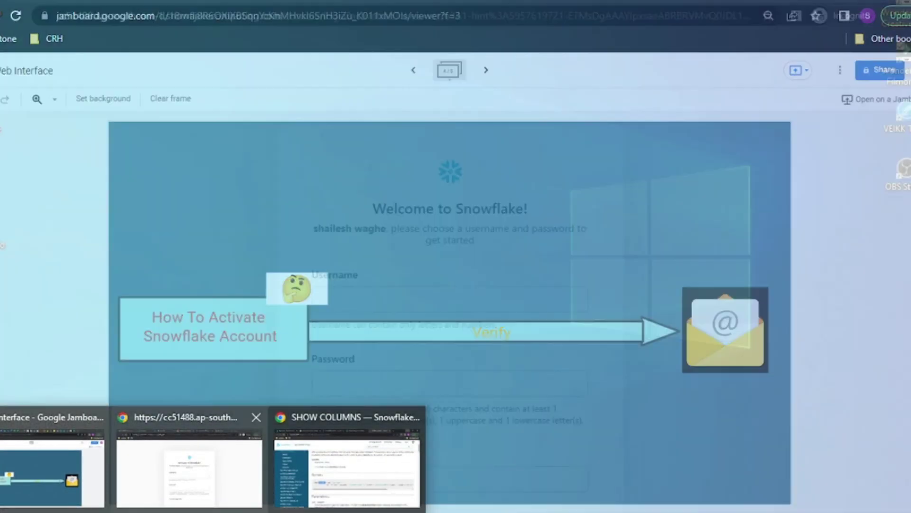
pyautogui.click(189, 468)
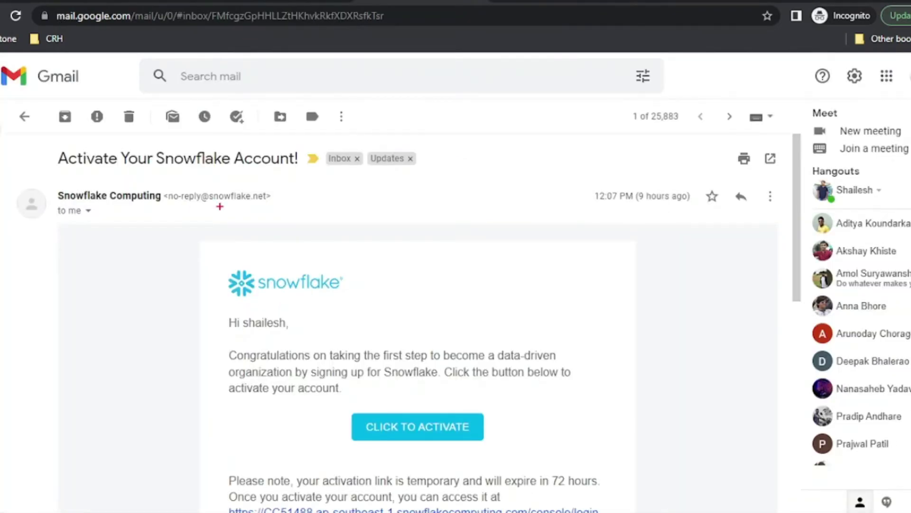
pyautogui.moveTo(67, 175)
pyautogui.mouseDown()
pyautogui.moveTo(180, 160)
pyautogui.moveTo(307, 166)
pyautogui.mouseUp()
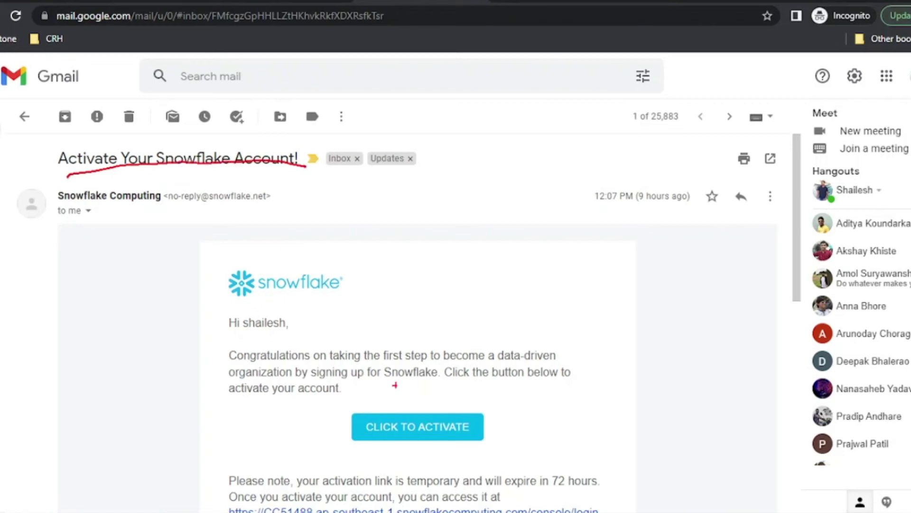
pyautogui.moveTo(391, 463); pyautogui.dragTo(420, 444)
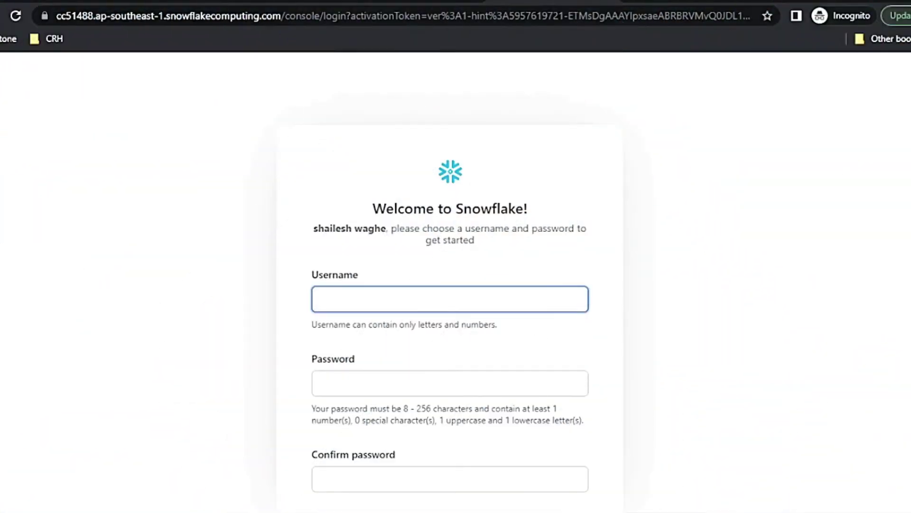
# Mark the Username, Password and Confirm password fields of the Snowflake welcome form in red, then clear the annotations
pyautogui.moveTo(300, 272)
pyautogui.mouseDown()
pyautogui.moveTo(315, 275)
pyautogui.moveTo(345, 257)
pyautogui.mouseUp()
pyautogui.moveTo(341, 304); pyautogui.dragTo(433, 293)
pyautogui.moveTo(302, 360); pyautogui.dragTo(346, 347)
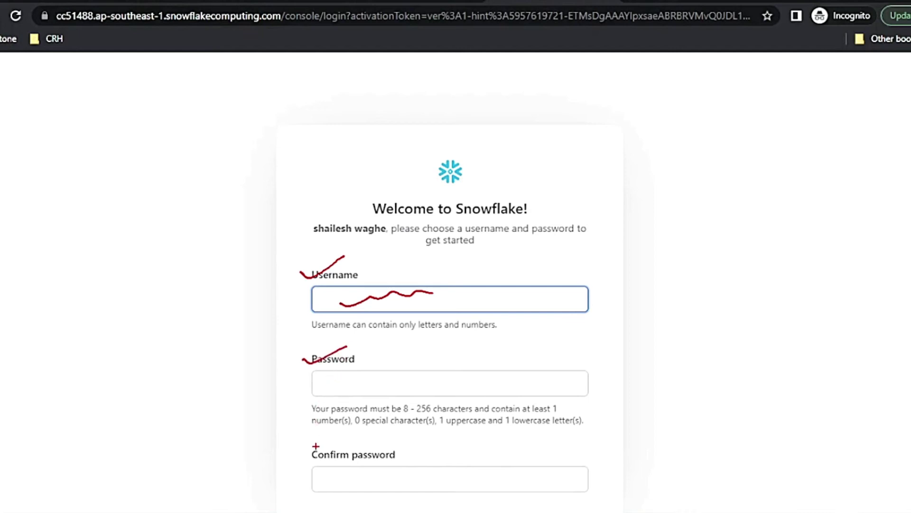
pyautogui.click(330, 386)
pyautogui.click(350, 382)
pyautogui.click(360, 382)
pyautogui.click(383, 382)
pyautogui.moveTo(306, 441); pyautogui.dragTo(345, 427)
pyautogui.moveTo(357, 487); pyautogui.dragTo(416, 472)
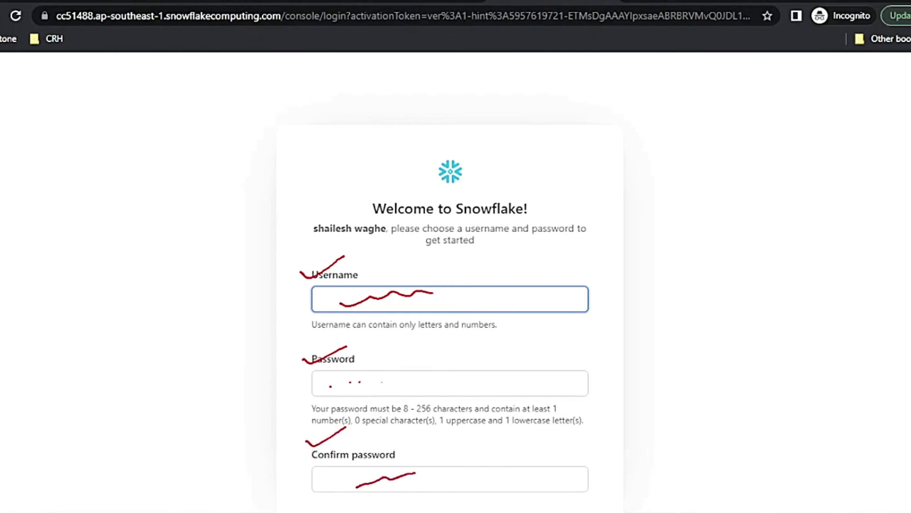
pyautogui.press('Escape')
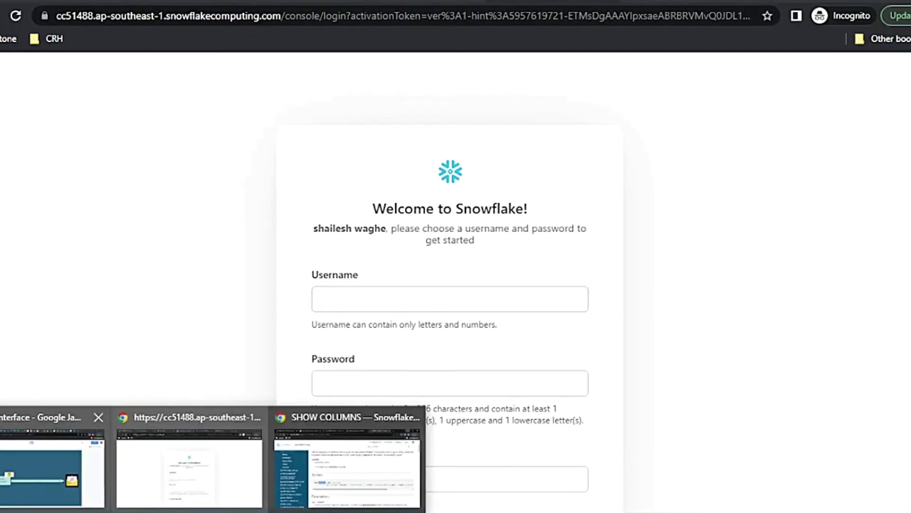
# Switch to the Jamboard presentation and advance to the "Snowflake Email Understanding" frame
pyautogui.moveTo(52, 470)
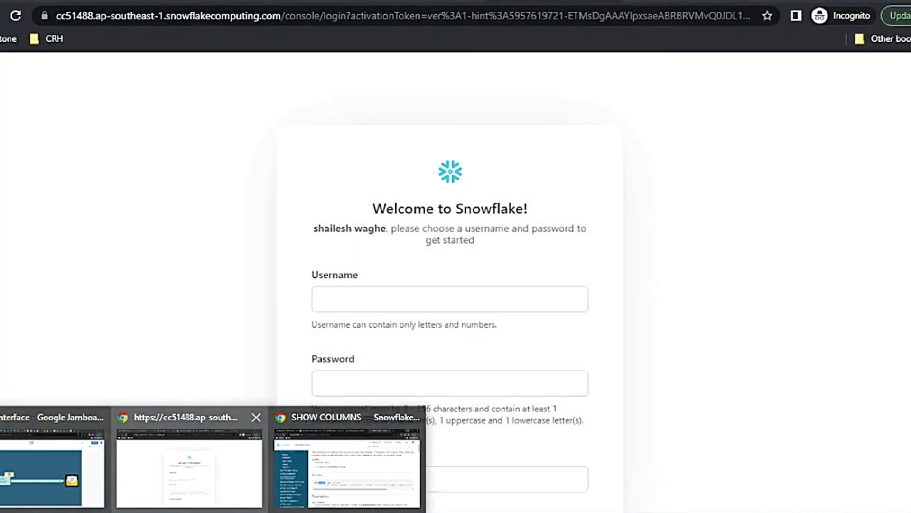
pyautogui.click(52, 470)
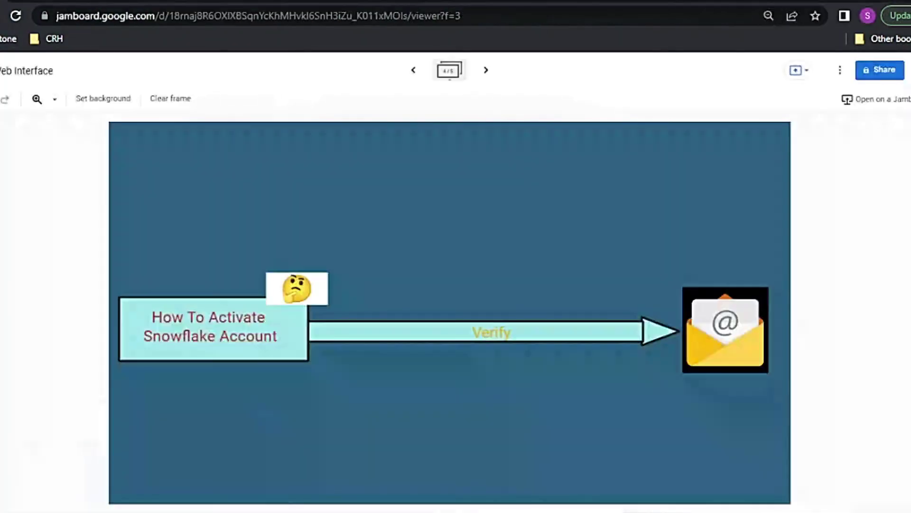
pyautogui.hotkey('ctrl', 'Tab')
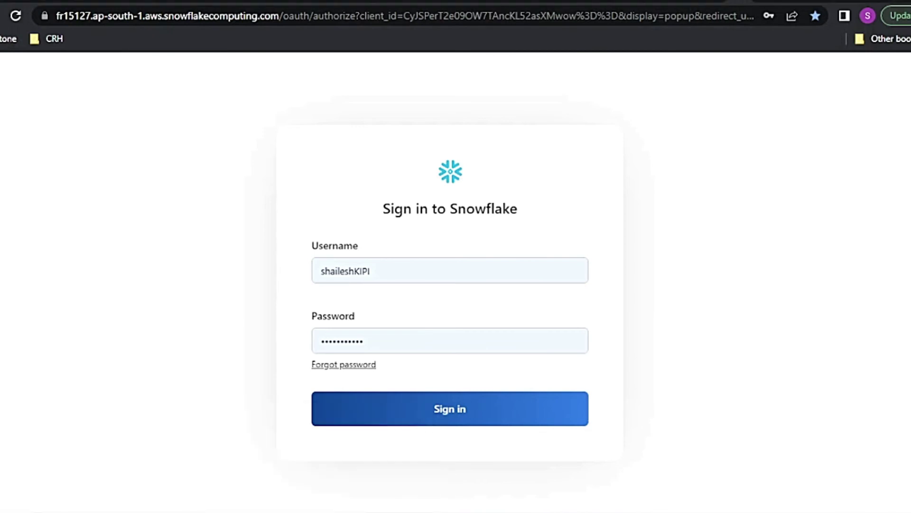
pyautogui.hotkey('ctrl', 'Tab')
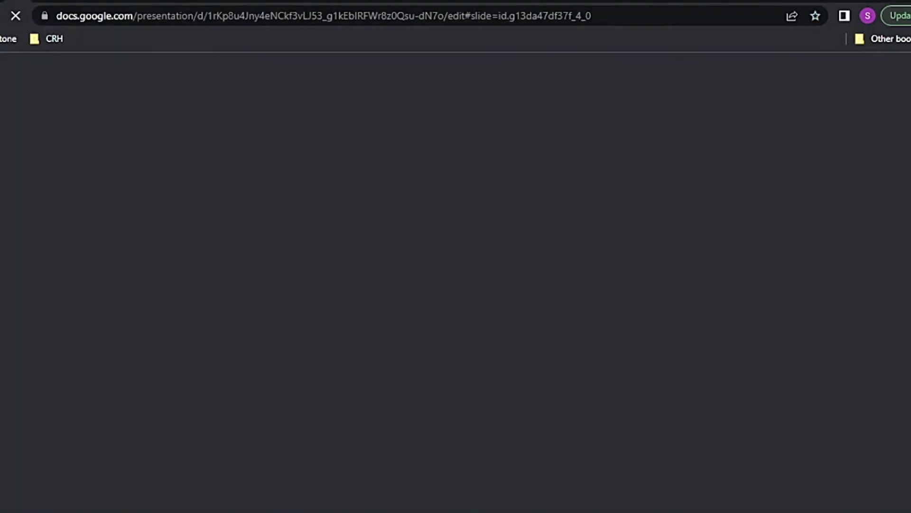
pyautogui.hotkey('ctrl', 'Tab')
pyautogui.press('Right')
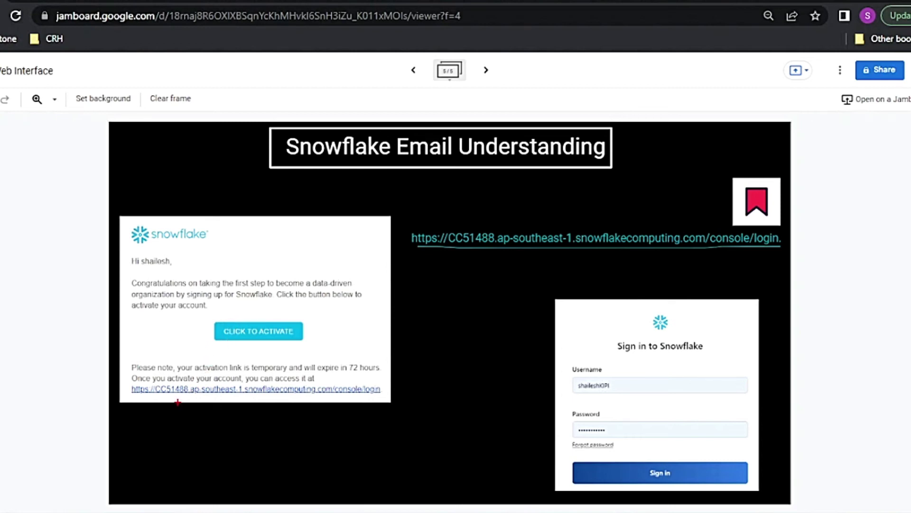
# Mark the activation email and the login URL in red and draw an arrow from the URL to the sign-in form
pyautogui.moveTo(166, 398); pyautogui.dragTo(391, 393)
pyautogui.moveTo(404, 255); pyautogui.dragTo(442, 250)
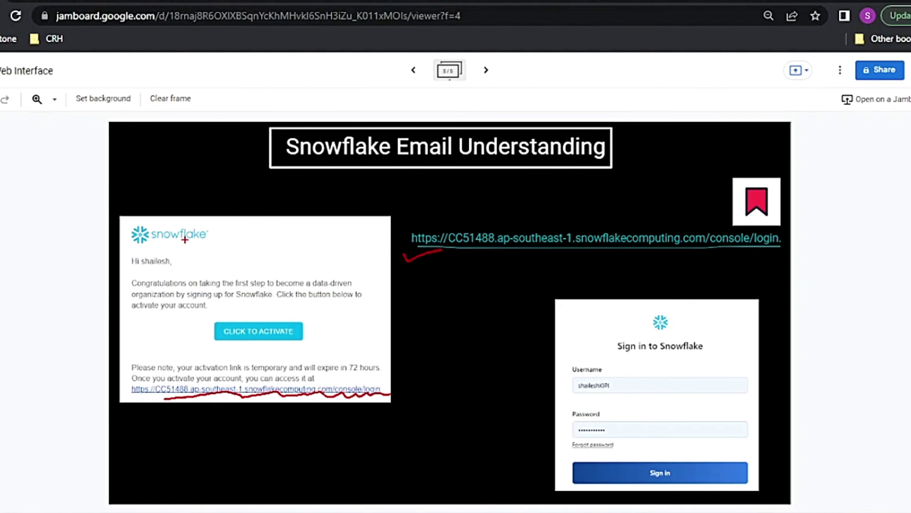
pyautogui.moveTo(123, 195); pyautogui.dragTo(398, 426)
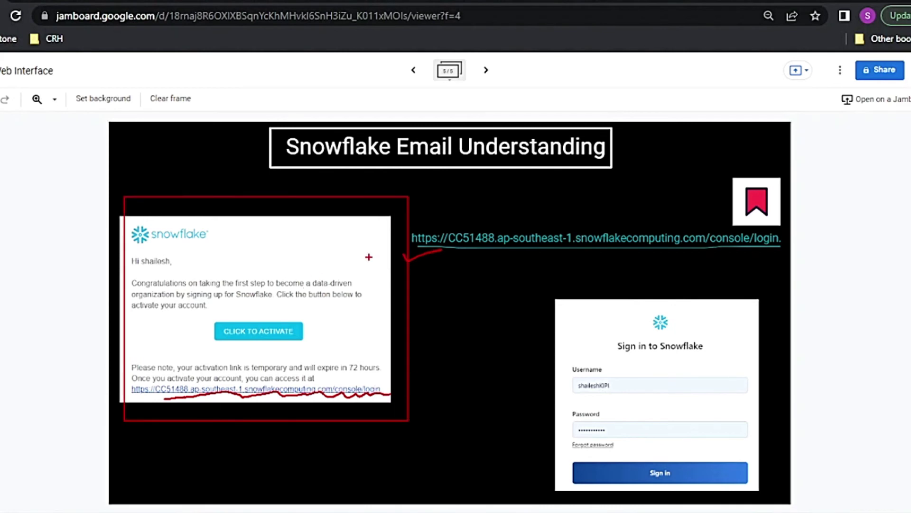
pyautogui.moveTo(448, 251); pyautogui.dragTo(762, 258)
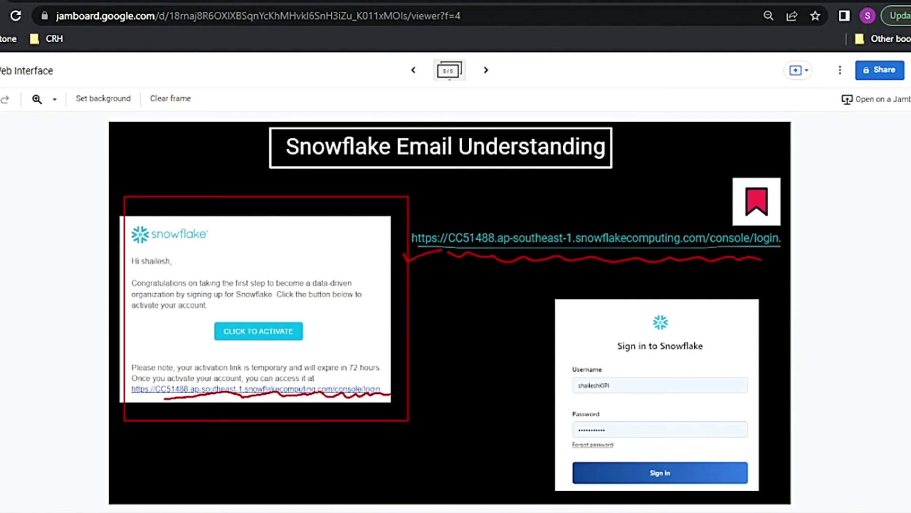
pyautogui.moveTo(494, 284)
pyautogui.mouseDown()
pyautogui.moveTo(543, 332)
pyautogui.moveTo(532, 337)
pyautogui.mouseUp()
pyautogui.moveTo(408, 223)
pyautogui.mouseDown()
pyautogui.moveTo(425, 247)
pyautogui.moveTo(442, 248)
pyautogui.moveTo(409, 224)
pyautogui.mouseUp()
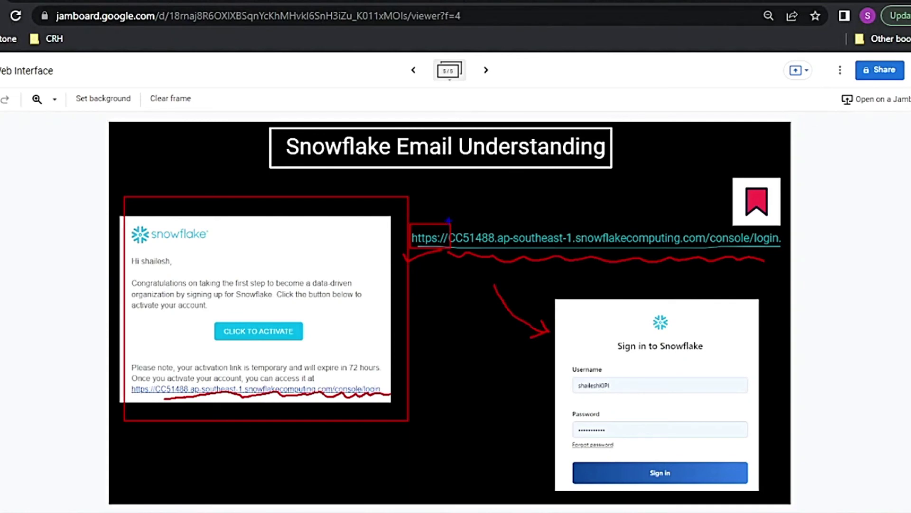
pyautogui.moveTo(445, 220); pyautogui.dragTo(496, 250)
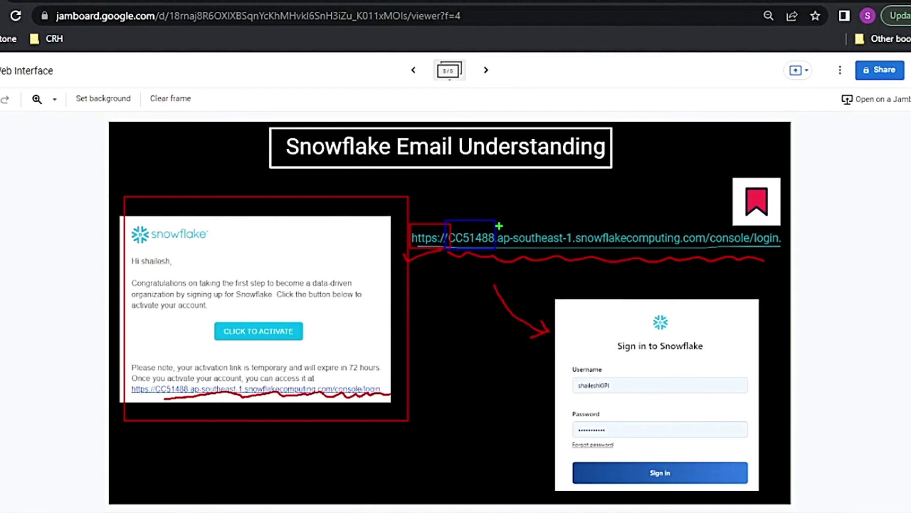
pyautogui.moveTo(499, 225); pyautogui.dragTo(578, 250)
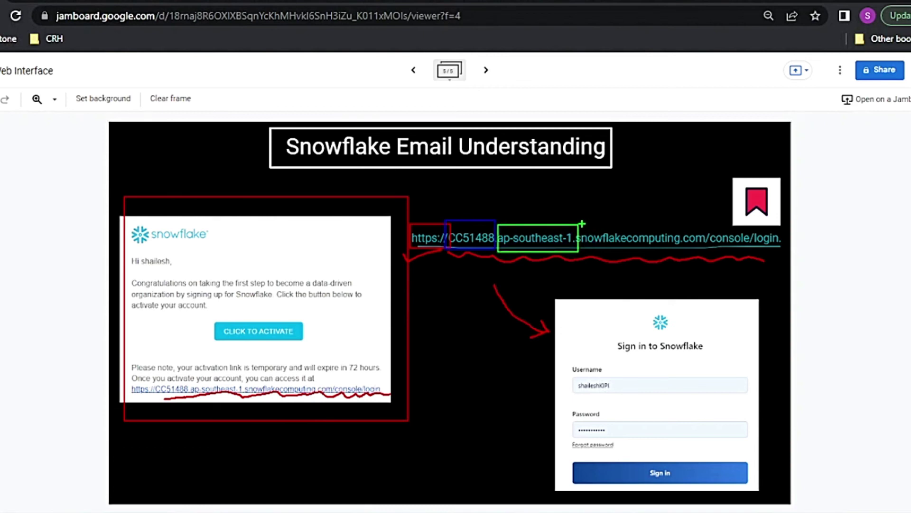
pyautogui.moveTo(580, 223); pyautogui.dragTo(790, 261)
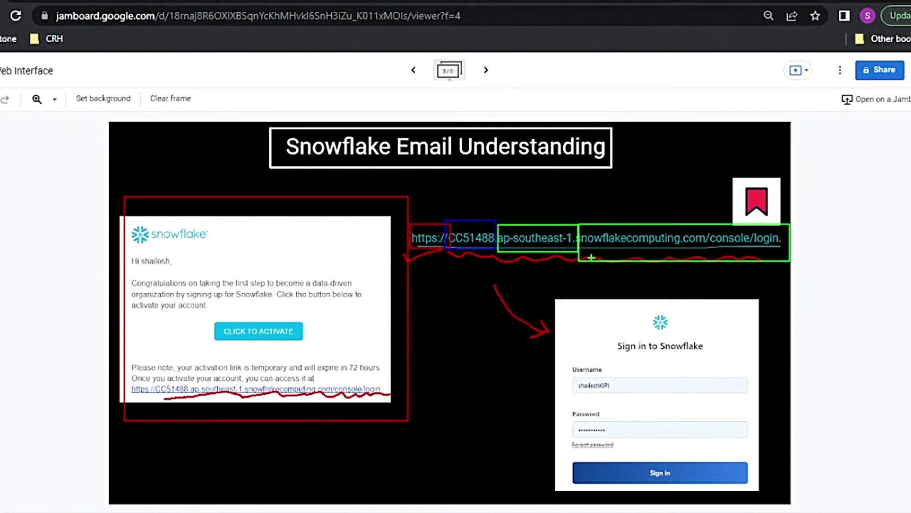
# Below the URL, draw a green arrow to the sign-in form and handwrite "unique" with a line to a sketched box
pyautogui.moveTo(532, 274)
pyautogui.mouseDown()
pyautogui.moveTo(552, 295)
pyautogui.moveTo(549, 306)
pyautogui.mouseUp()
pyautogui.moveTo(426, 285)
pyautogui.mouseDown()
pyautogui.moveTo(448, 294)
pyautogui.moveTo(456, 275)
pyautogui.moveTo(470, 284)
pyautogui.moveTo(489, 274)
pyautogui.mouseUp()
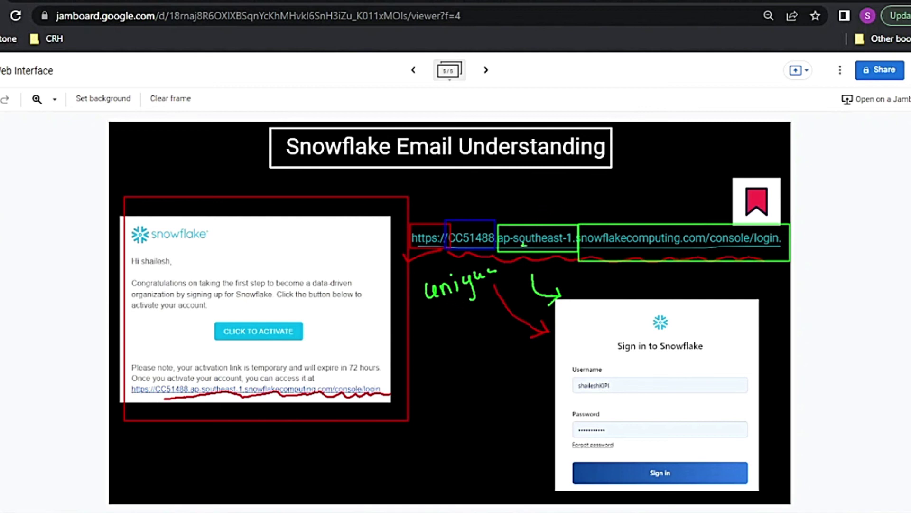
pyautogui.moveTo(483, 304)
pyautogui.mouseDown()
pyautogui.moveTo(498, 365)
pyautogui.moveTo(489, 375)
pyautogui.moveTo(515, 428)
pyautogui.mouseUp()
pyautogui.moveTo(464, 385)
pyautogui.mouseDown()
pyautogui.moveTo(476, 434)
pyautogui.moveTo(517, 422)
pyautogui.mouseUp()
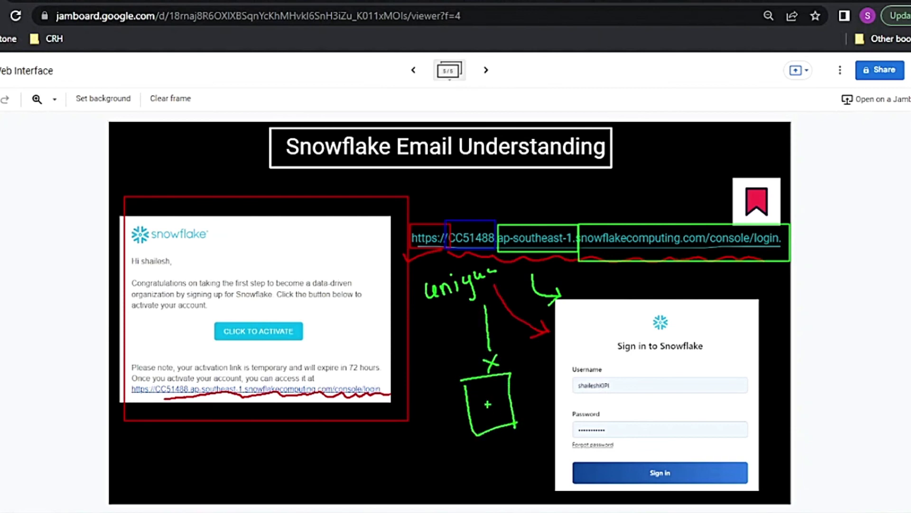
pyautogui.moveTo(480, 390); pyautogui.dragTo(500, 419)
# Tick the bookmark icon in green, mark beneath it and clear all annotations from the frame
pyautogui.moveTo(702, 186); pyautogui.dragTo(765, 174)
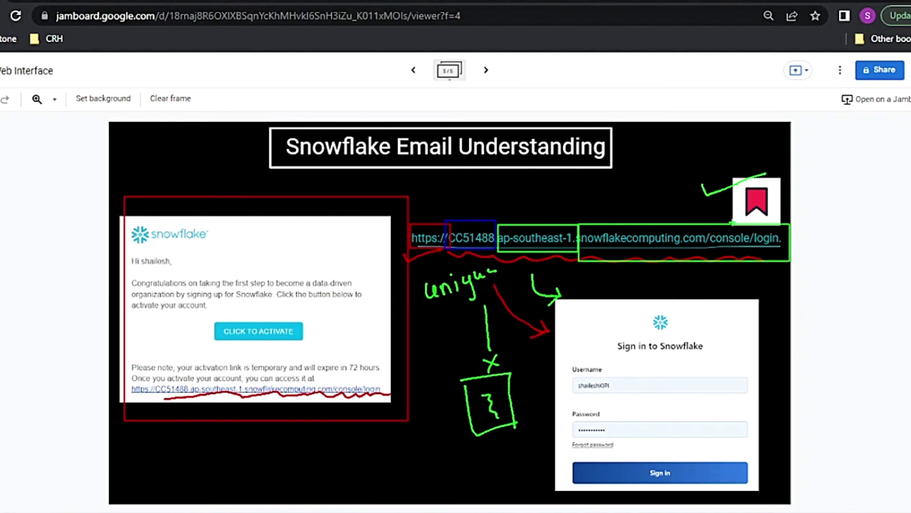
pyautogui.moveTo(743, 223); pyautogui.dragTo(768, 218)
pyautogui.press('Escape')
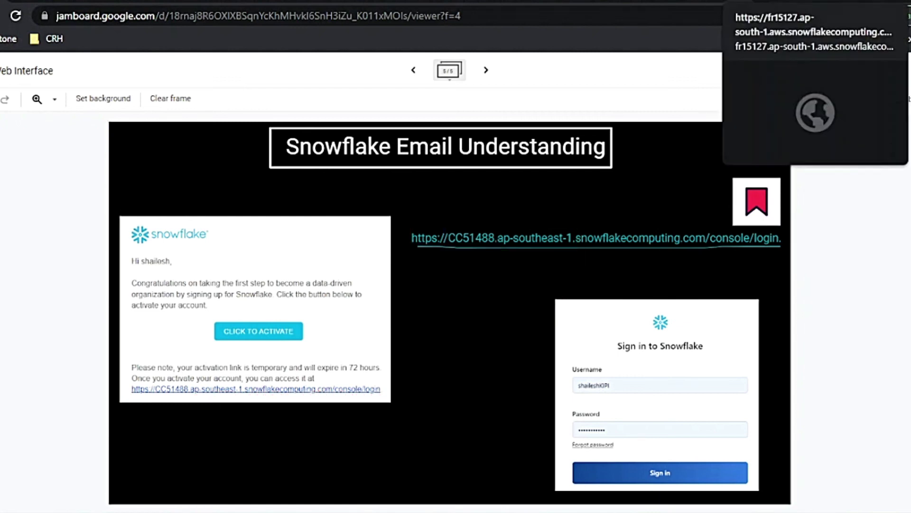
# Switch to the Snowflake sign-in page and underline the filled-in username and password in green
pyautogui.click(759, 1)
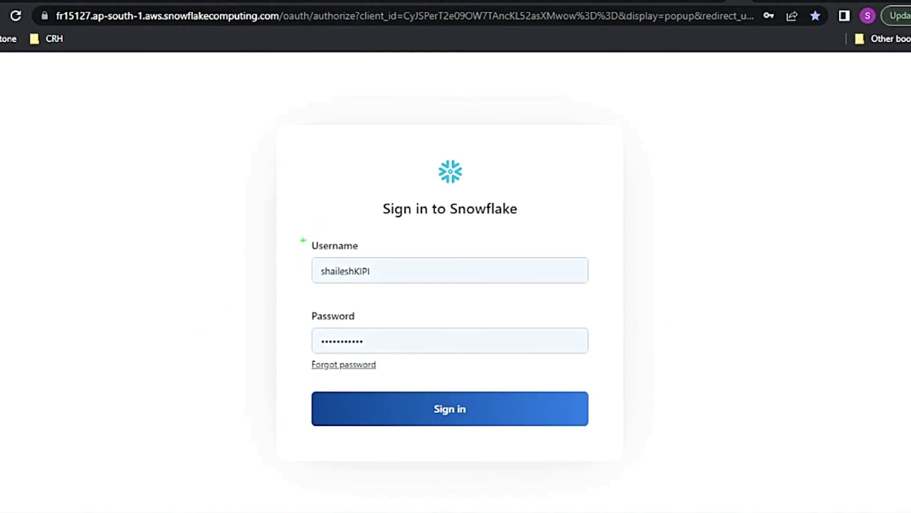
pyautogui.moveTo(321, 284); pyautogui.dragTo(383, 275)
pyautogui.moveTo(317, 351); pyautogui.dragTo(385, 343)
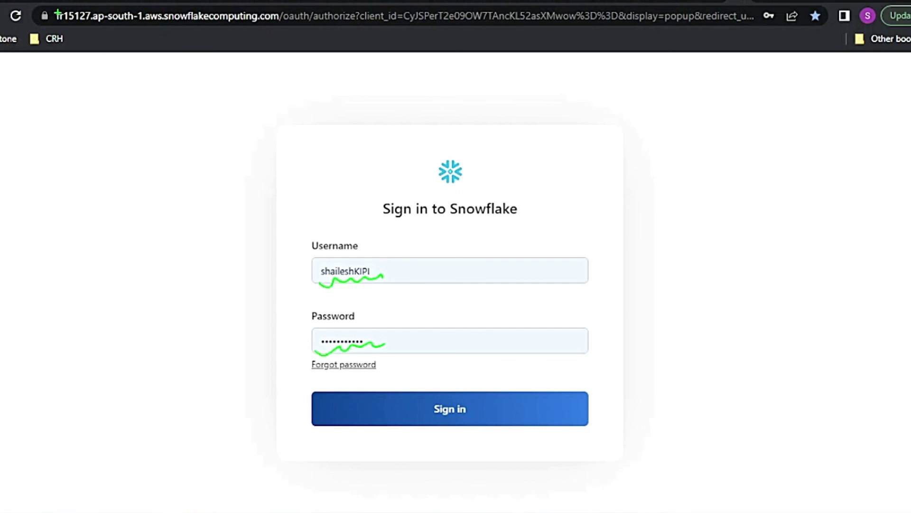
# In the sign-in page's URL, box the account identifier and ap-south-1 in green and aws in red
pyautogui.moveTo(55, 7)
pyautogui.mouseDown()
pyautogui.moveTo(93, 21)
pyautogui.moveTo(95, 32)
pyautogui.moveTo(107, 27)
pyautogui.mouseUp()
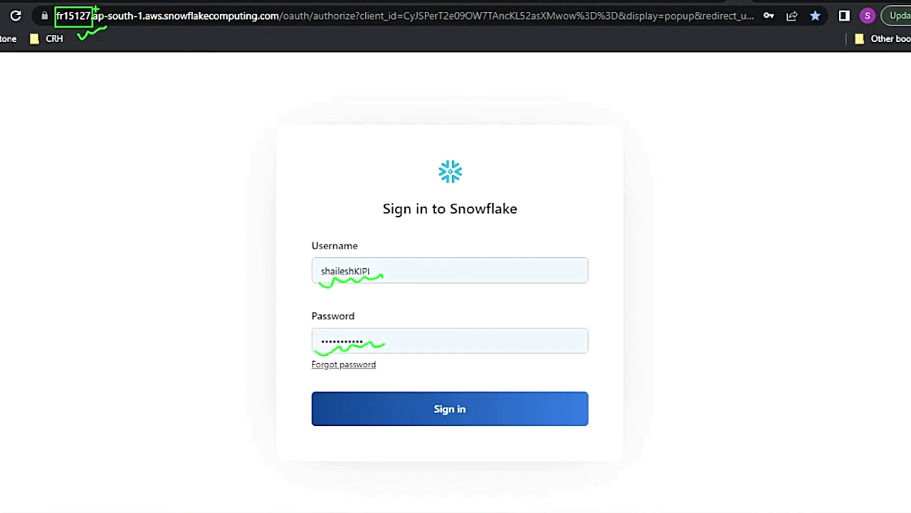
pyautogui.moveTo(94, 7); pyautogui.dragTo(144, 26)
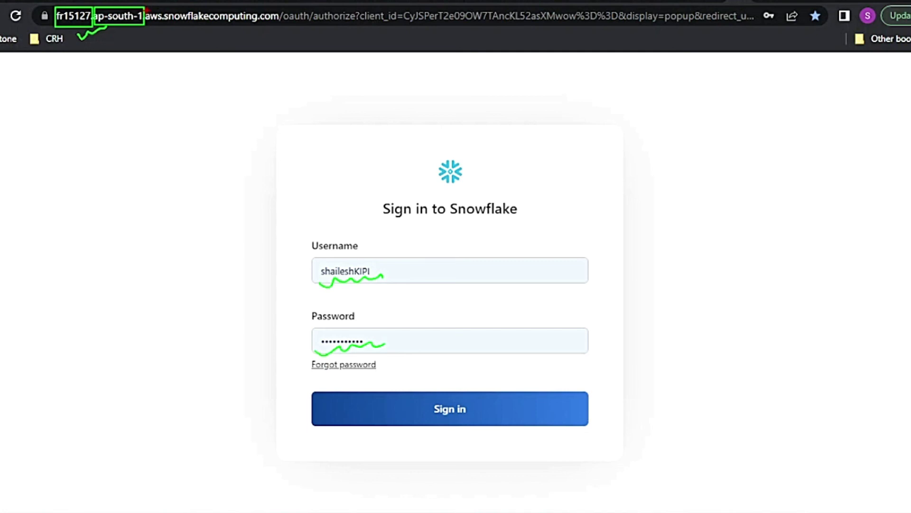
pyautogui.moveTo(147, 9); pyautogui.dragTo(167, 24)
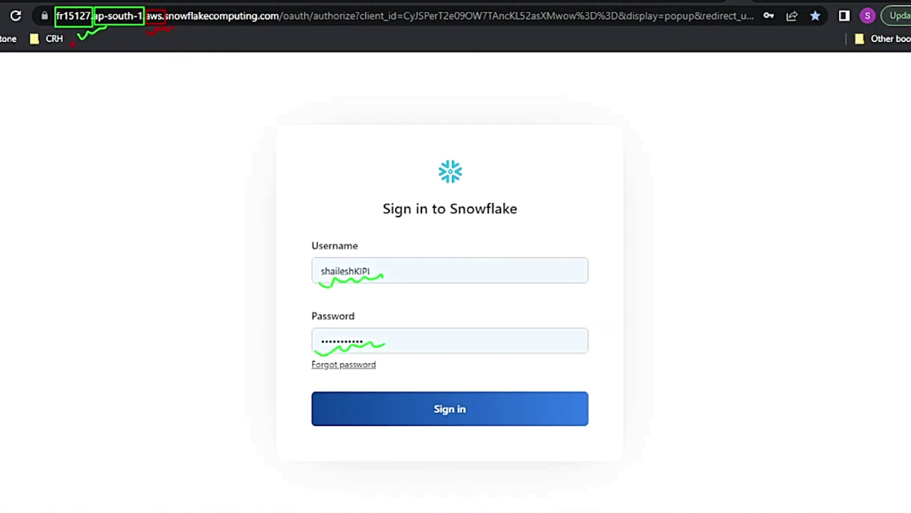
pyautogui.moveTo(143, 34); pyautogui.dragTo(75, 60)
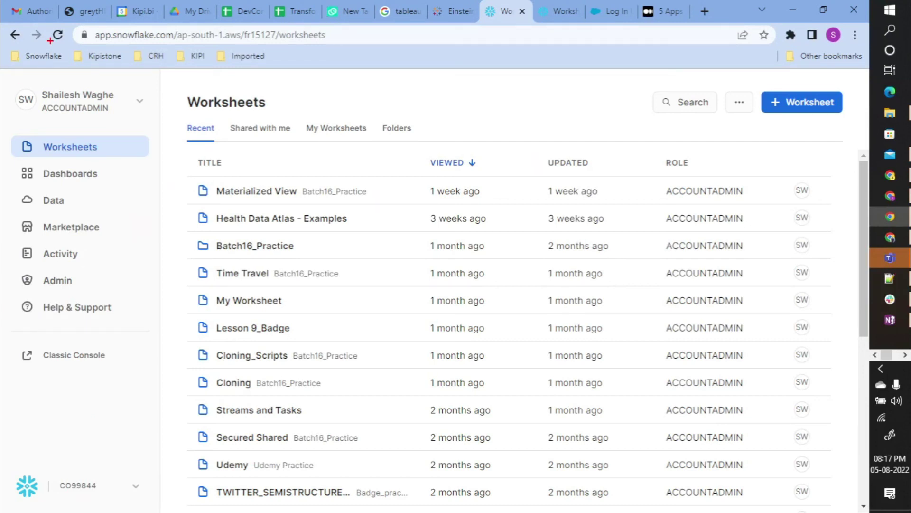
# Frame the Snowsight navigation entries from Worksheets to Help & Support in red and open the Classic Console
pyautogui.moveTo(5, 124)
pyautogui.mouseDown()
pyautogui.moveTo(87, 275)
pyautogui.moveTo(122, 322)
pyautogui.moveTo(150, 339)
pyautogui.mouseUp()
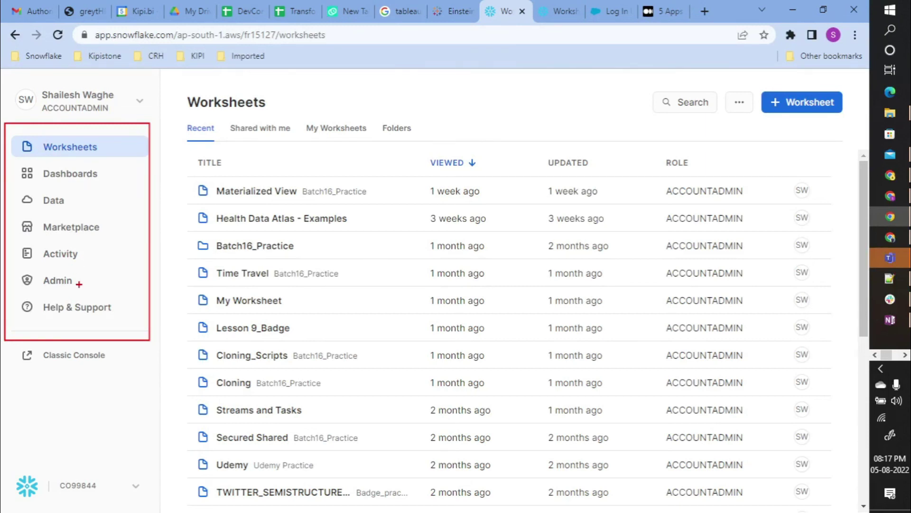
pyautogui.click(43, 359)
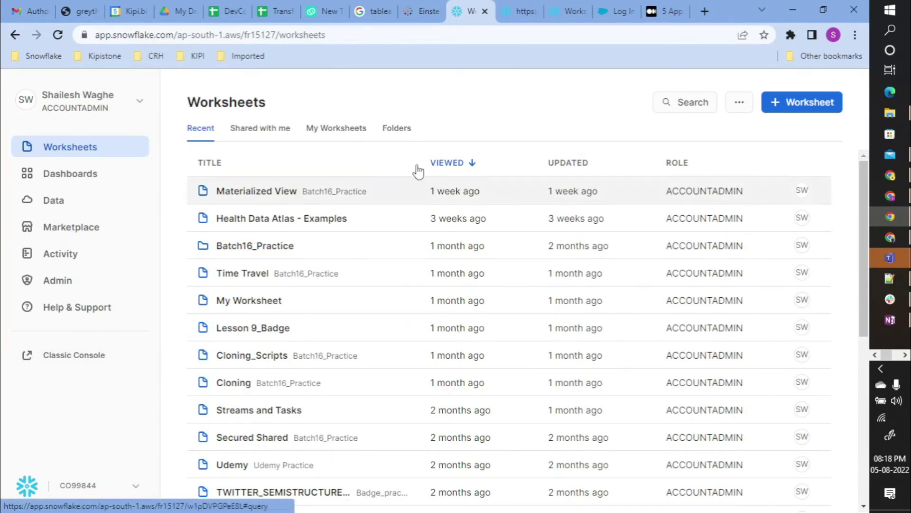
# View the worksheet page of the classic Snowflake console and return to the Snowsight Worksheets page
pyautogui.click(559, 6)
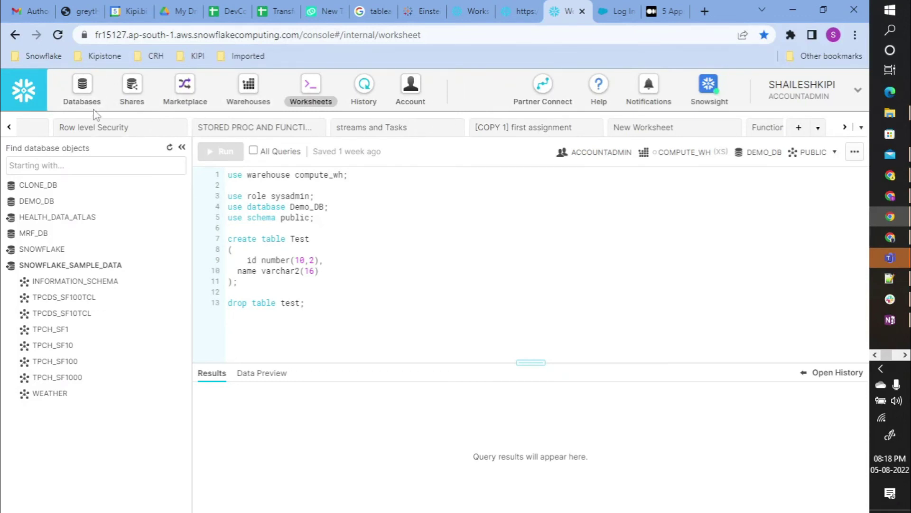
pyautogui.hotkey('ctrl', 'shift', 'Tab')
pyautogui.hotkey('ctrl', 'shift', 'Tab')
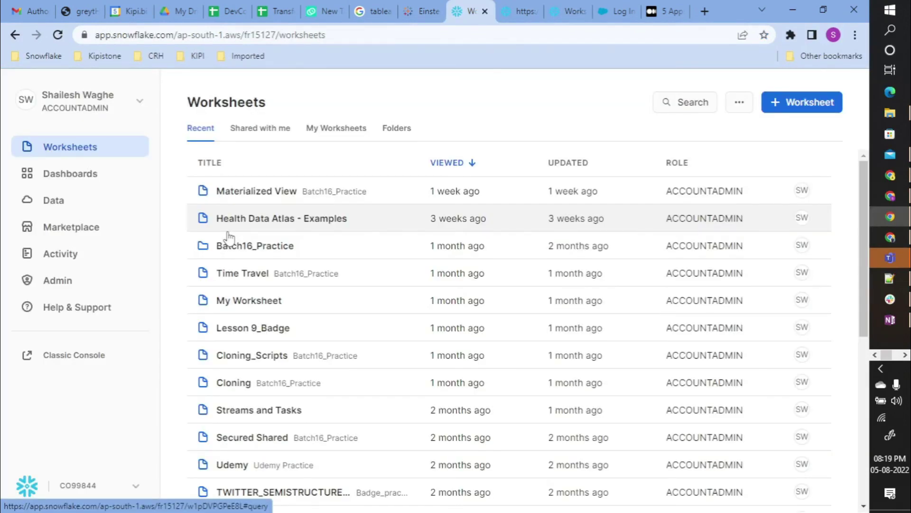